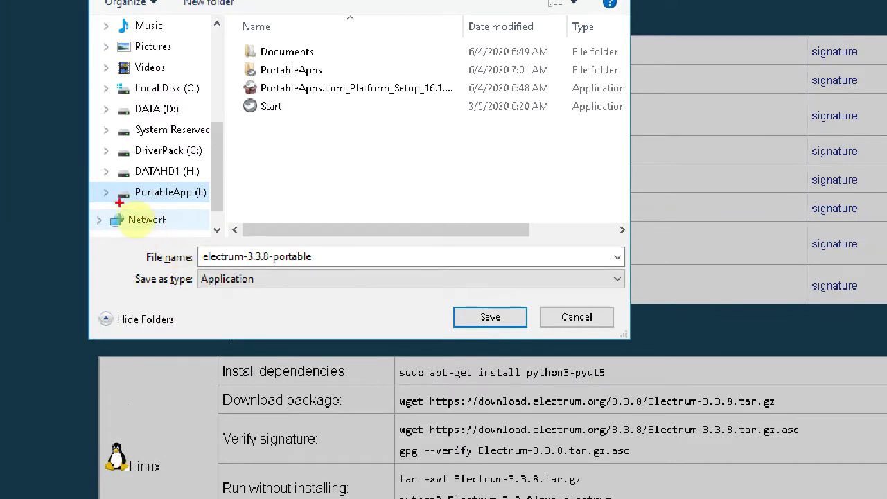
- Save the electrum-3.3.8-portable download to the PortableApp (I:) drive
{"action": "mouse_move", "coordinate": [115, 184]}
{"action": "left_mouse_down"}
{"action": "mouse_move", "coordinate": [177, 208]}
{"action": "mouse_move", "coordinate": [350, 198]}
{"action": "left_mouse_up"}
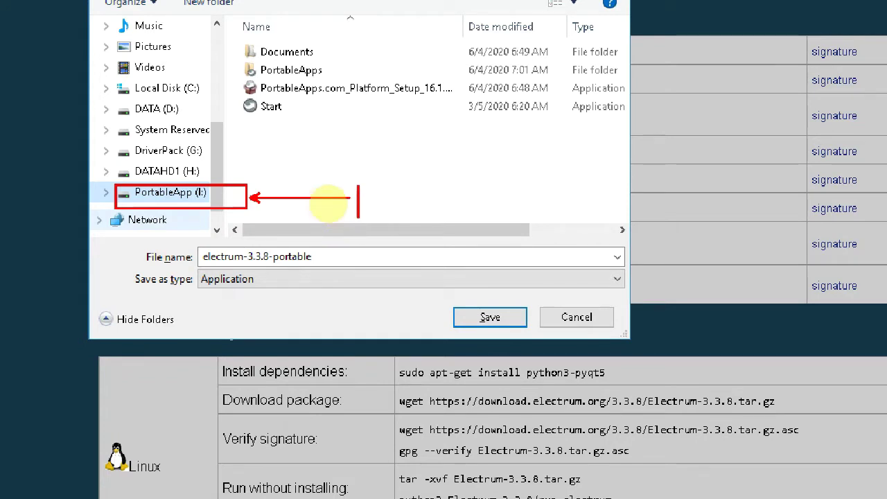
{"action": "type", "text": "y"}
{"action": "key", "text": "BackSpace"}
{"action": "type", "text": "External"}
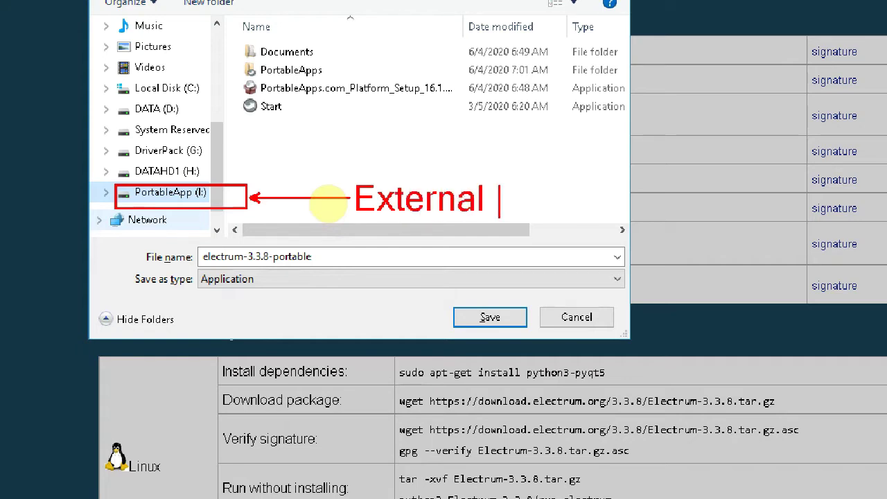
{"action": "type", "text": " Disk"}
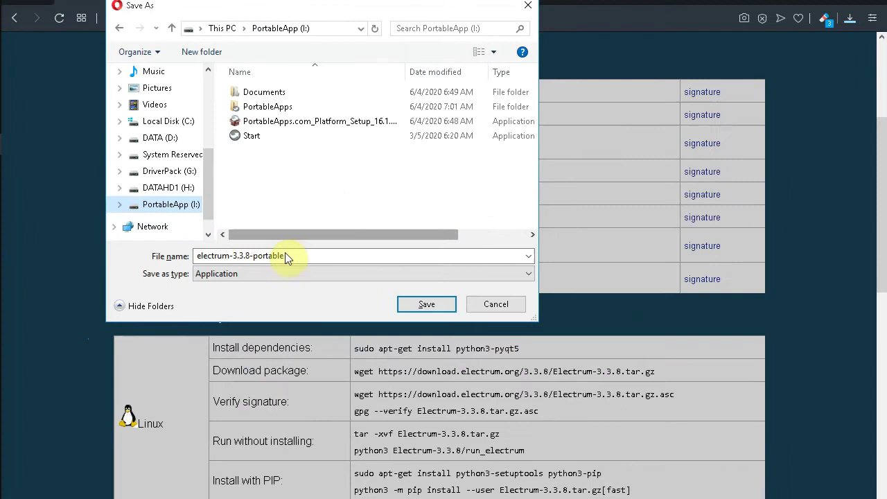
{"action": "left_click", "coordinate": [426, 305]}
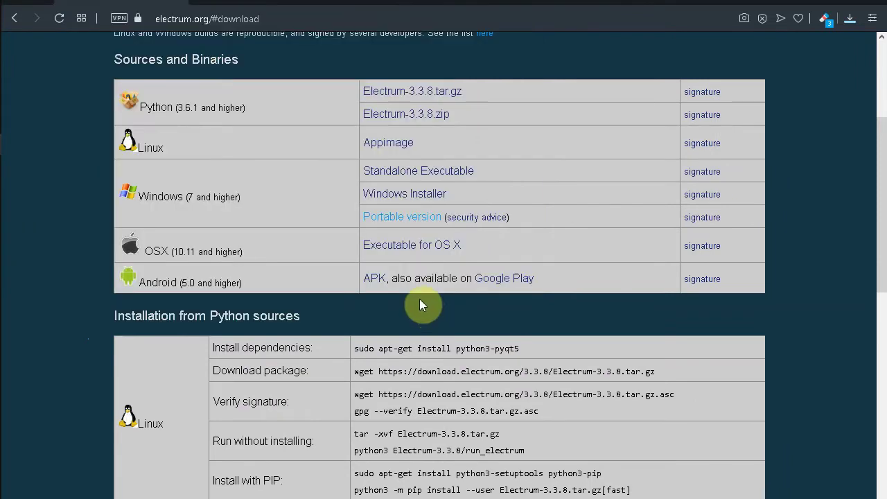
- Show the finished electrum-3.3.8-portable download on drive I: and launch it
{"action": "left_click", "coordinate": [850, 20]}
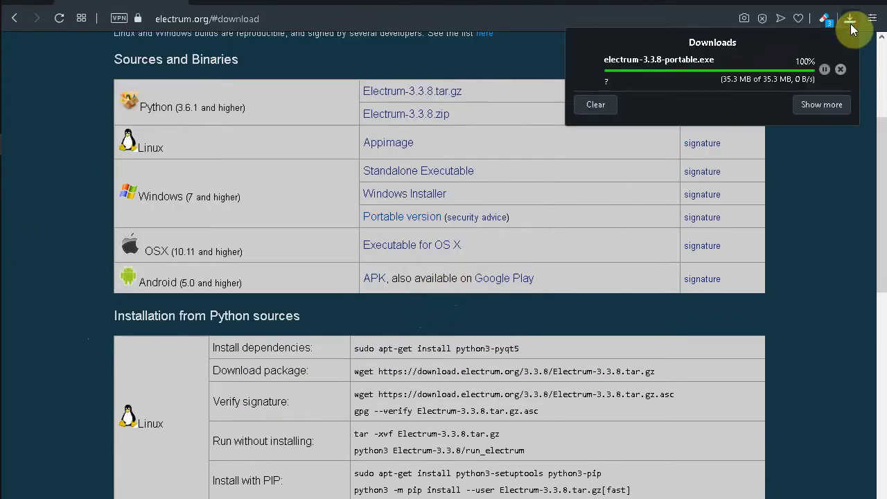
{"action": "left_click", "coordinate": [676, 91]}
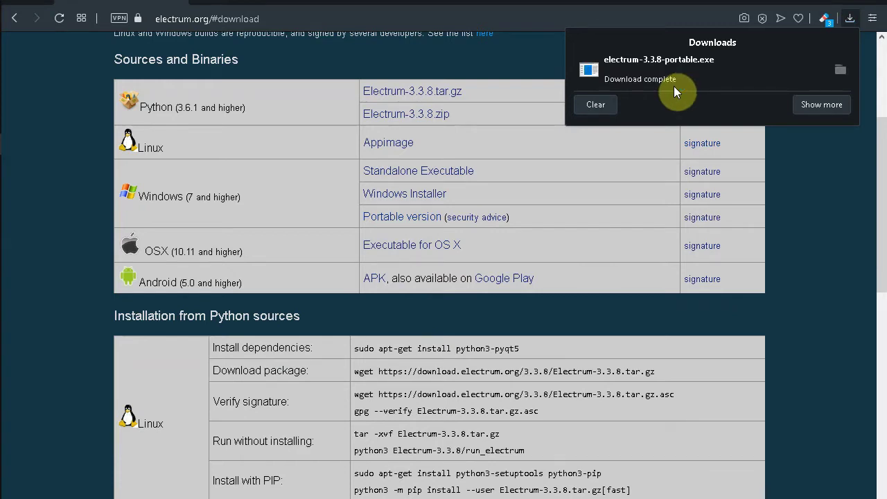
{"action": "left_click", "coordinate": [838, 71]}
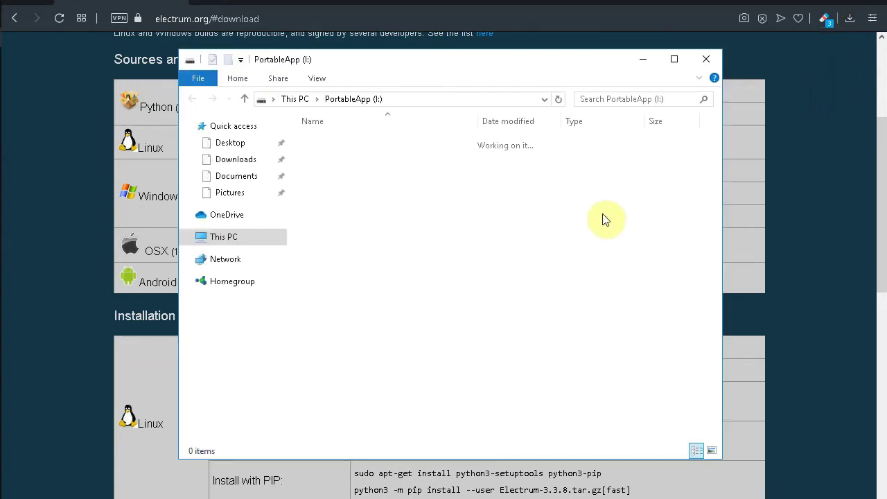
{"action": "left_click", "coordinate": [875, 4]}
{"action": "left_click", "coordinate": [875, 3]}
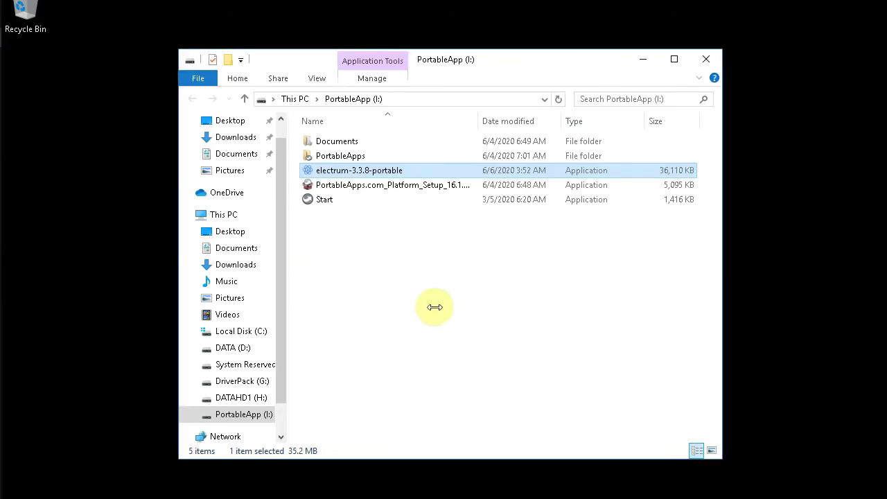
{"action": "double_click", "coordinate": [393, 171]}
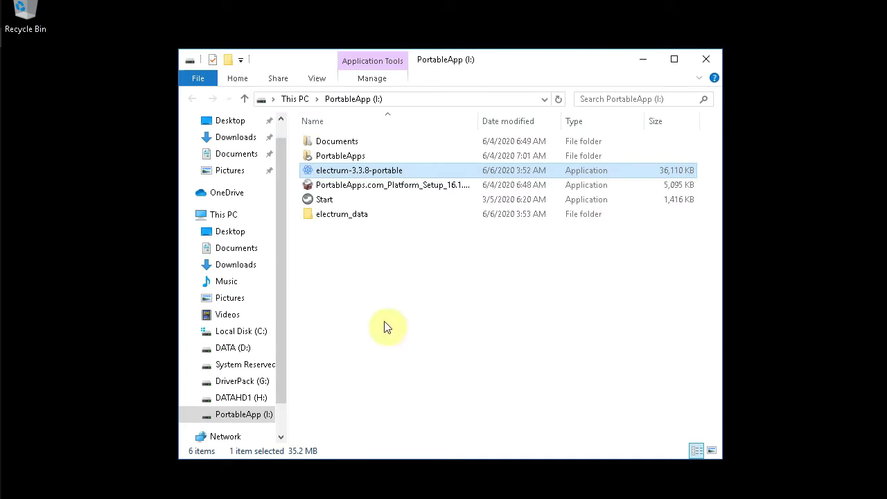
- Open the electrum_data folder, keep Auto connect for the server, and bring the wizard forward
{"action": "double_click", "coordinate": [365, 217]}
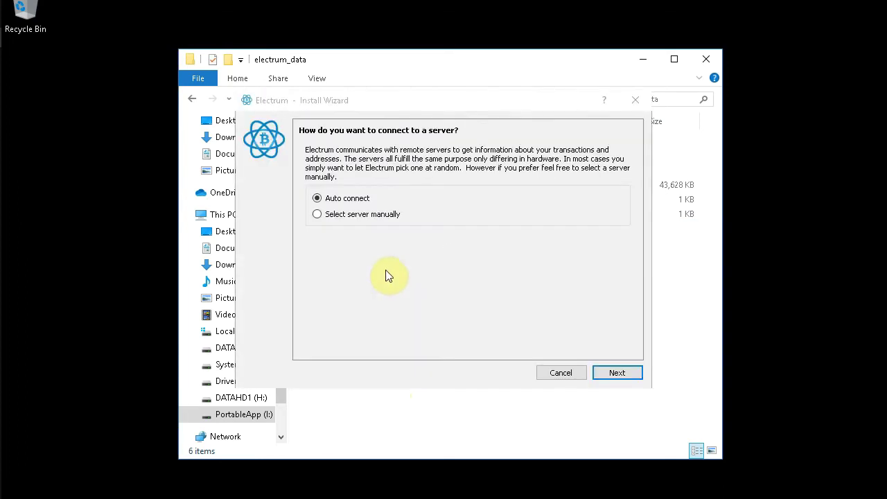
{"action": "left_click", "coordinate": [617, 373]}
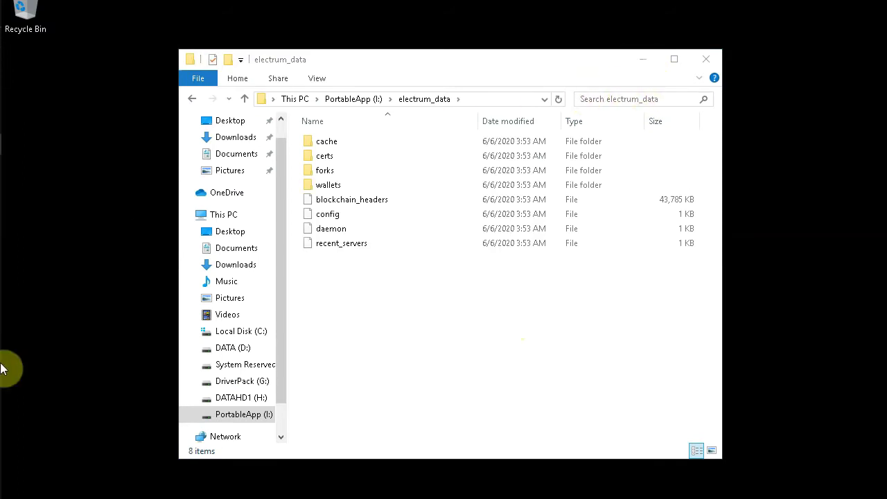
{"action": "mouse_move", "coordinate": [3, 364]}
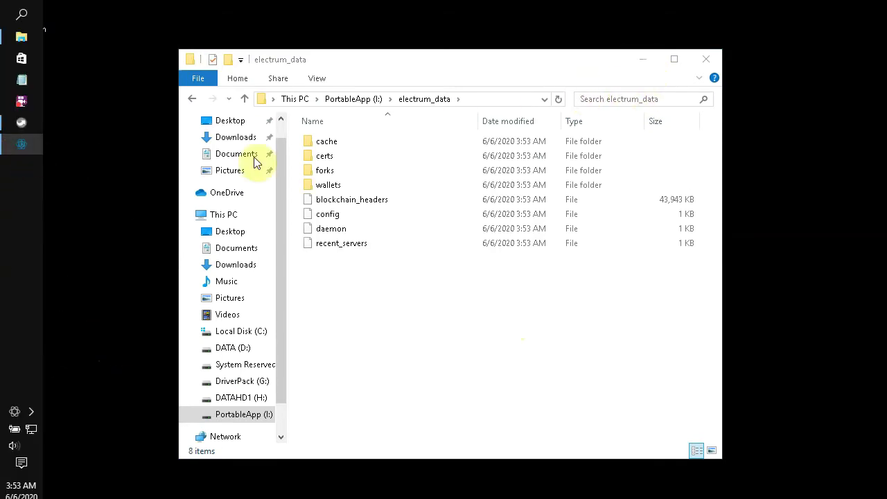
{"action": "left_click", "coordinate": [647, 61]}
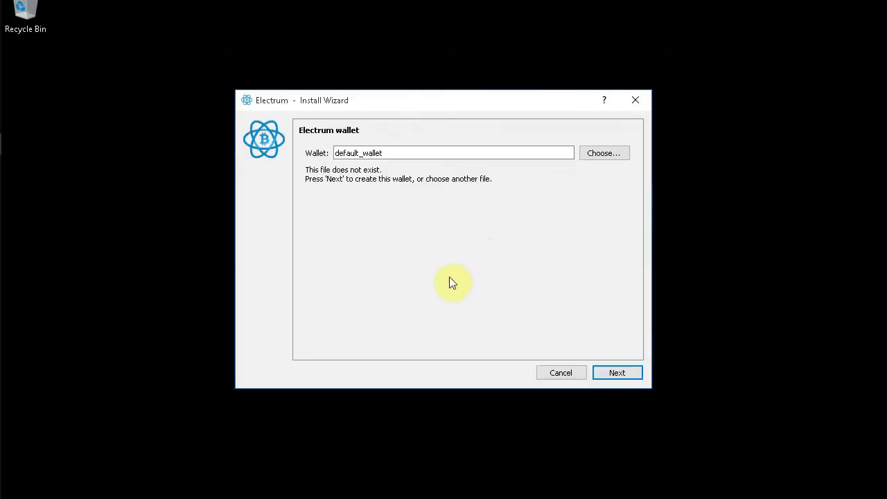
- Create default_wallet as a Standard wallet with a new Segwit seed
{"action": "left_click", "coordinate": [724, 440]}
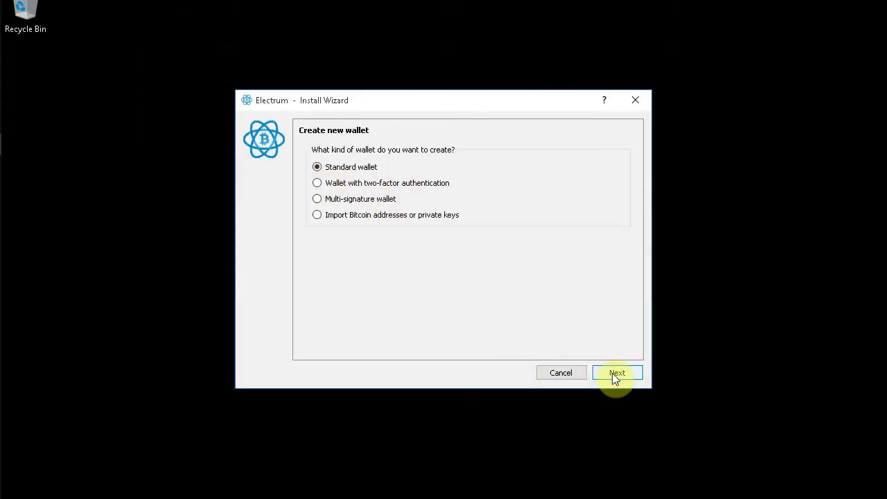
{"action": "left_click", "coordinate": [614, 374]}
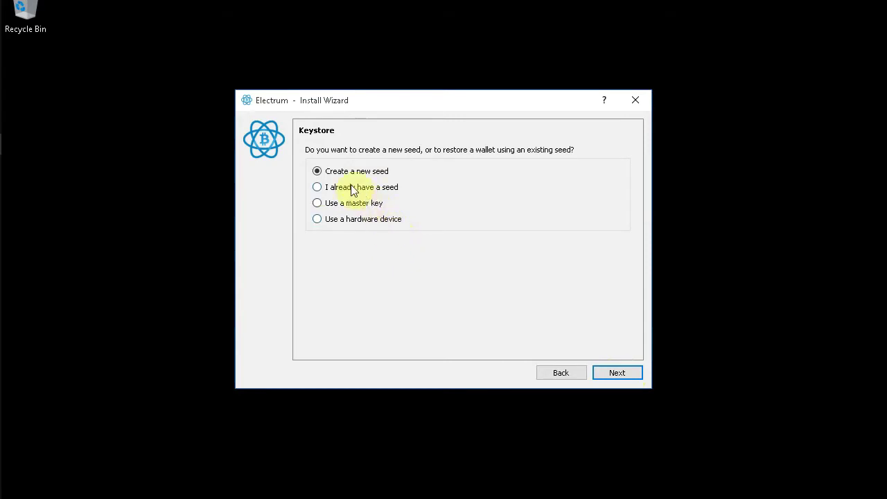
{"action": "left_click", "coordinate": [619, 373]}
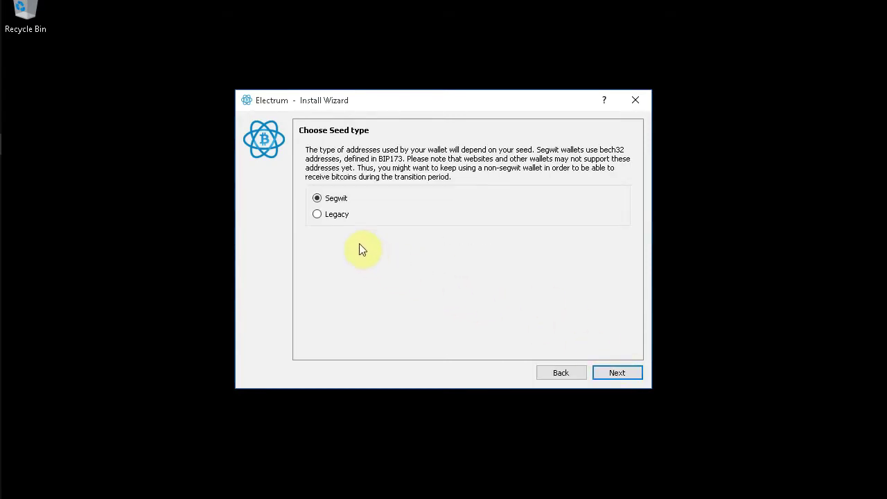
{"action": "left_click", "coordinate": [624, 371]}
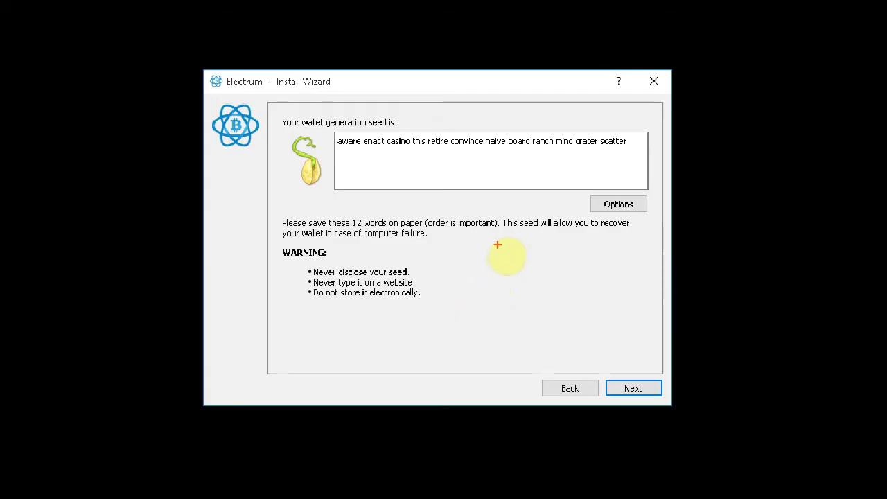
- Back up the generated 12-word seed by copying it into a new Notepad note
{"action": "left_click_drag", "start_coordinate": [338, 141], "coordinate": [594, 148]}
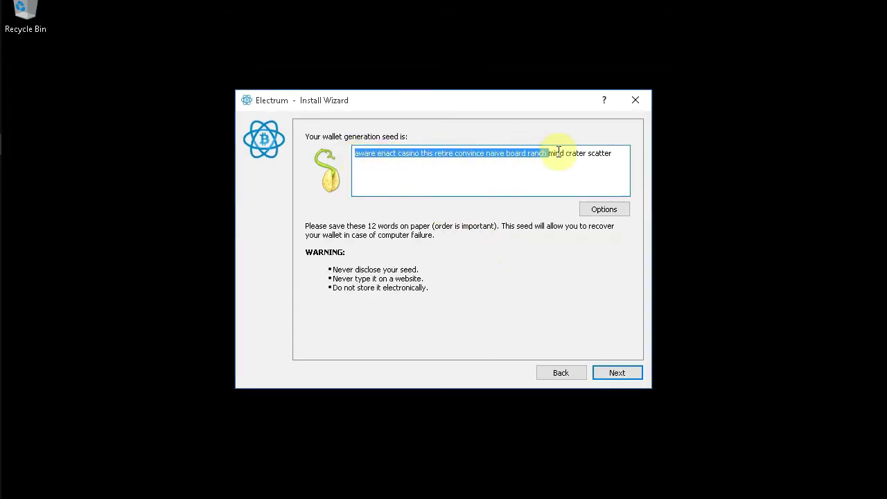
{"action": "right_click", "coordinate": [577, 154]}
{"action": "left_click", "coordinate": [594, 163]}
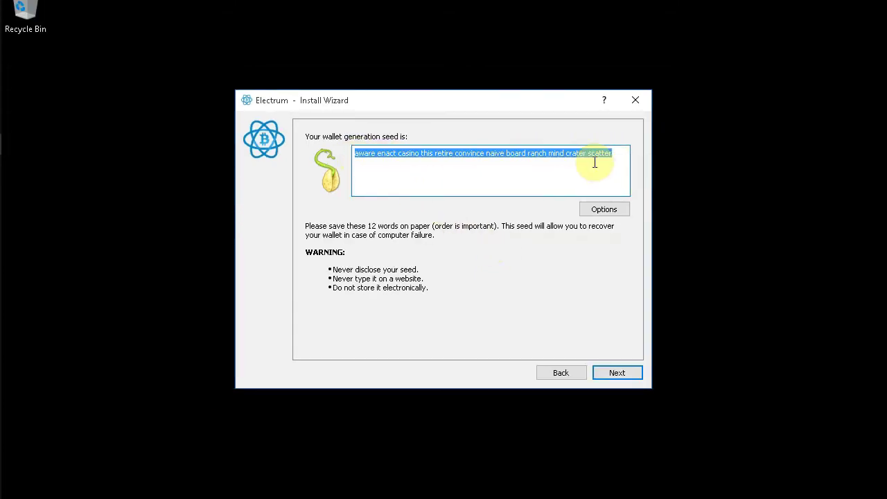
{"action": "left_click", "coordinate": [20, 86]}
{"action": "right_click", "coordinate": [162, 128]}
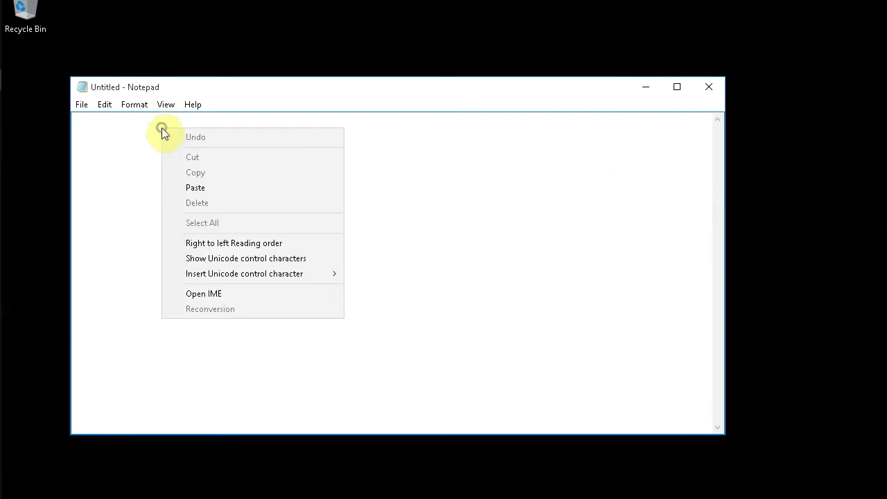
{"action": "left_click", "coordinate": [187, 187]}
{"action": "left_click", "coordinate": [21, 143]}
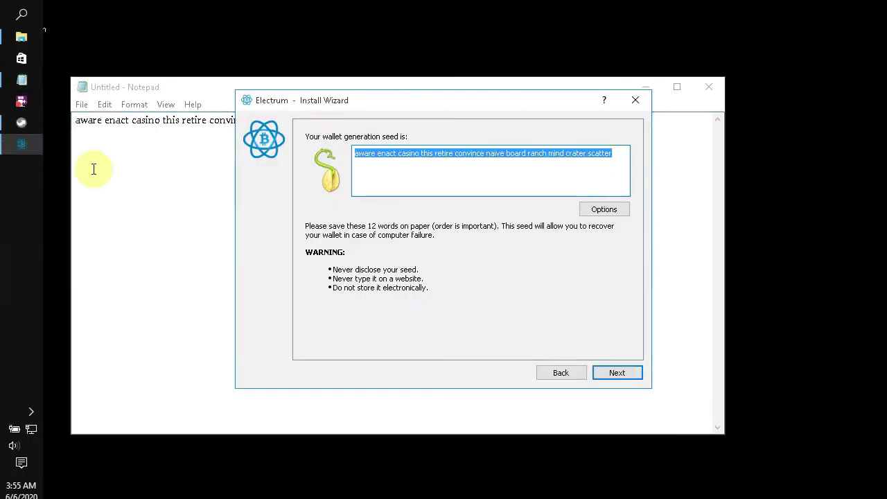
{"action": "left_click", "coordinate": [618, 372]}
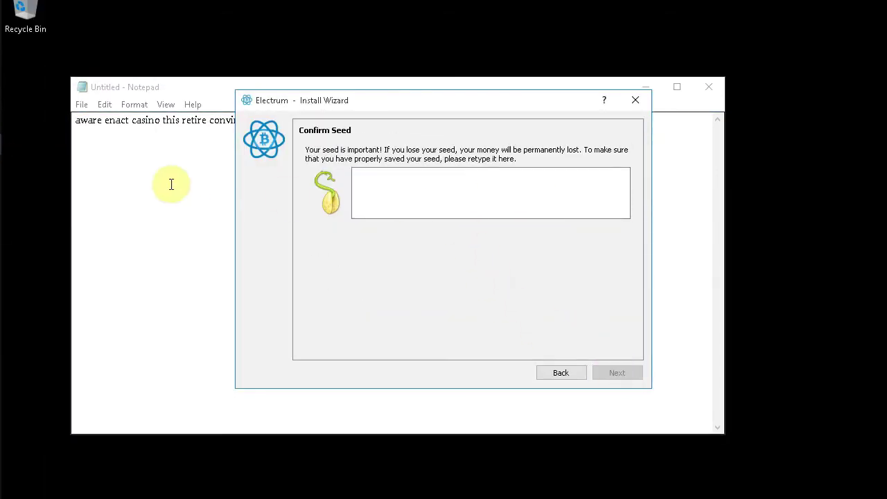
- Paste the saved seed from Notepad into the Confirm Seed box and accept it
{"action": "left_click", "coordinate": [172, 184]}
{"action": "left_click_drag", "start_coordinate": [423, 122], "coordinate": [77, 119]}
{"action": "right_click", "coordinate": [90, 123]}
{"action": "left_click", "coordinate": [104, 167]}
{"action": "mouse_move", "coordinate": [21, 195]}
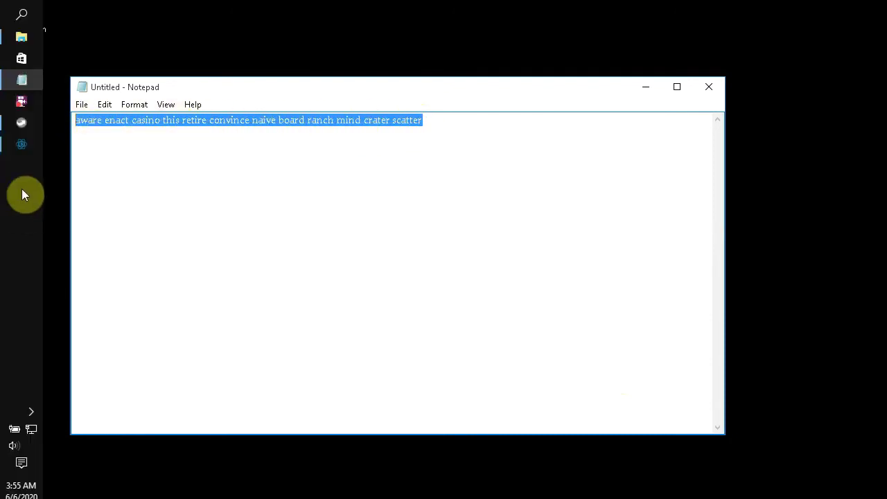
{"action": "left_click", "coordinate": [20, 146]}
{"action": "left_click", "coordinate": [367, 187]}
{"action": "right_click", "coordinate": [391, 188]}
{"action": "left_click", "coordinate": [397, 261]}
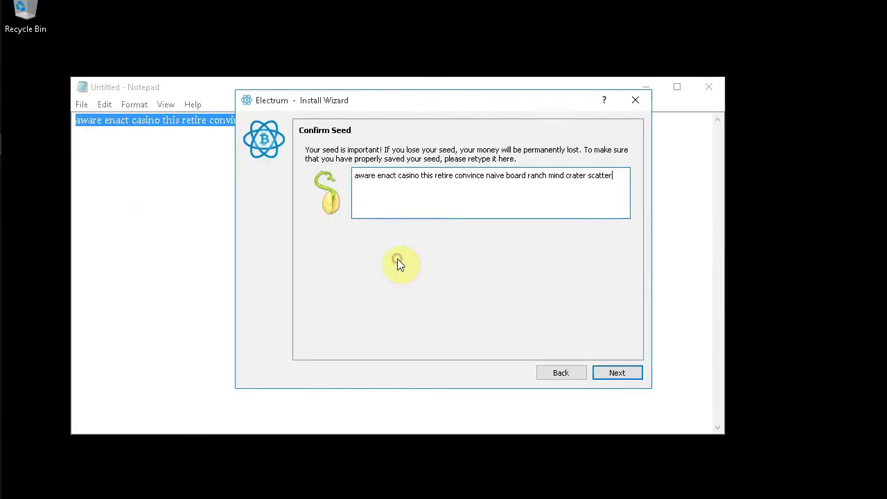
{"action": "left_click", "coordinate": [617, 373]}
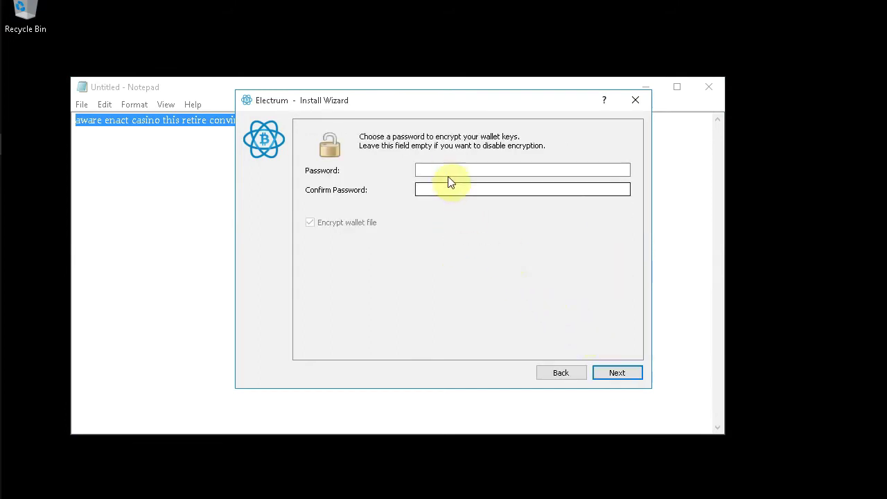
- Enter and confirm the wallet encryption password, then close Notepad without saving
{"action": "left_click", "coordinate": [447, 171]}
{"action": "type", "text": "123"}
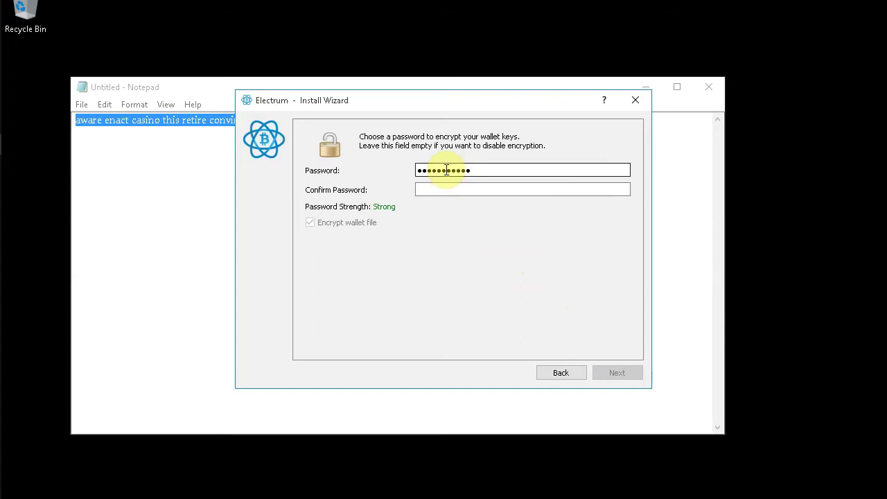
{"action": "left_click", "coordinate": [441, 188]}
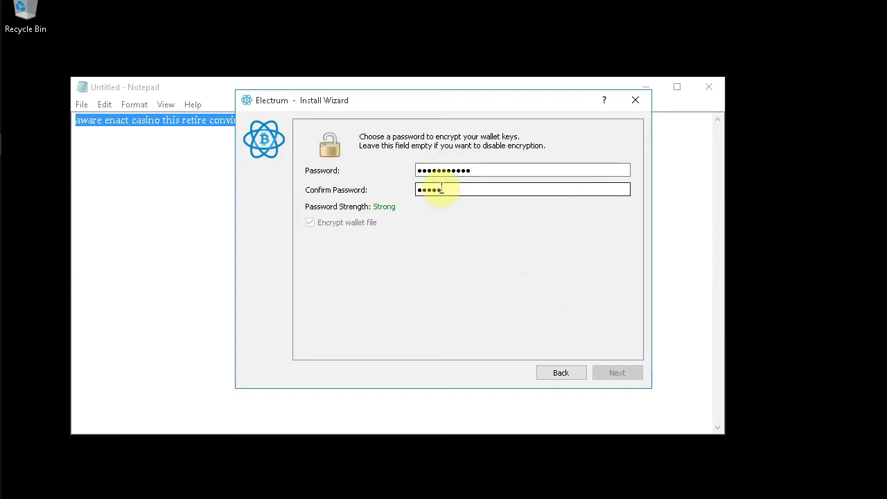
{"action": "type", "text": "123"}
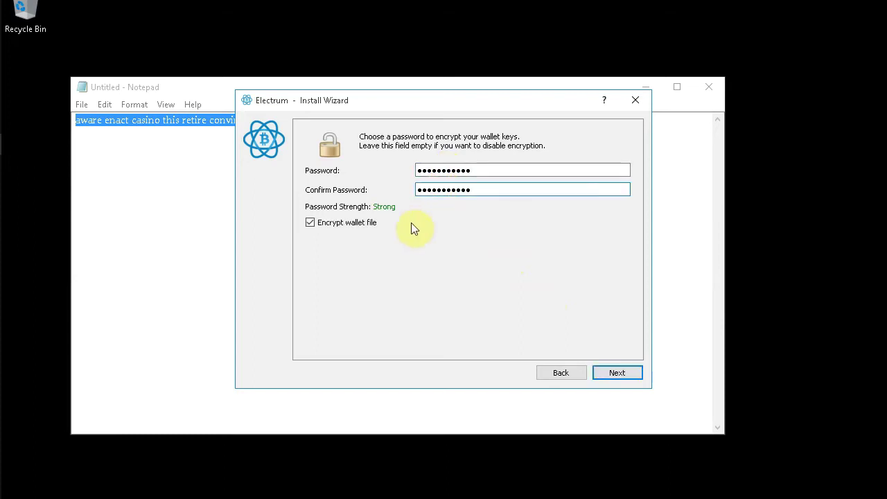
{"action": "left_click", "coordinate": [617, 373]}
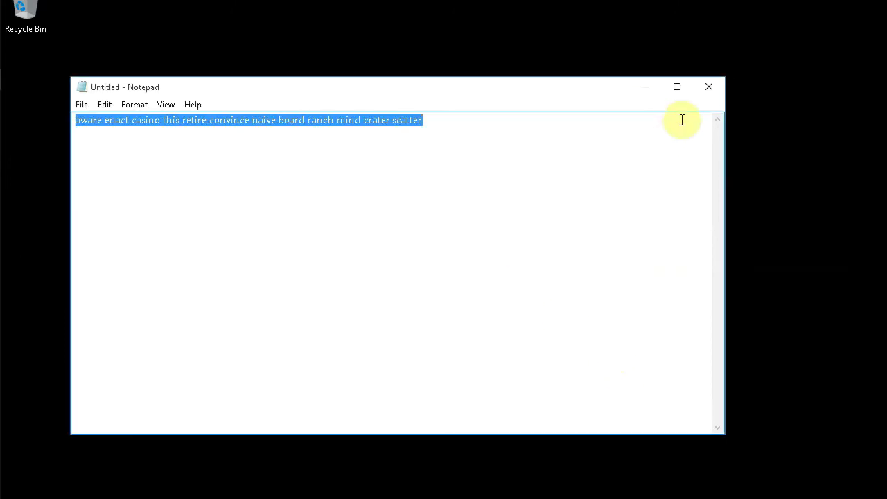
{"action": "left_click", "coordinate": [709, 87]}
{"action": "left_click", "coordinate": [483, 251]}
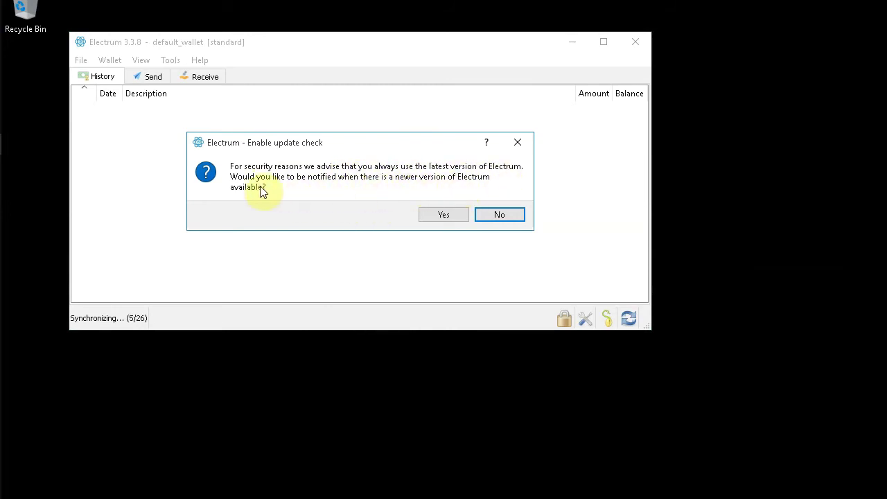
- Turn on update checks and move the wallet window down and to the right
{"action": "left_click", "coordinate": [444, 215]}
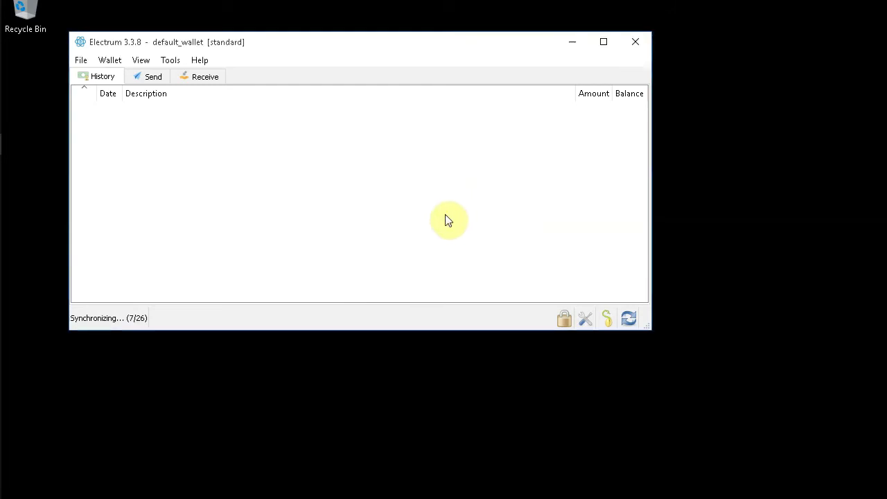
{"action": "left_click_drag", "start_coordinate": [434, 52], "coordinate": [480, 117]}
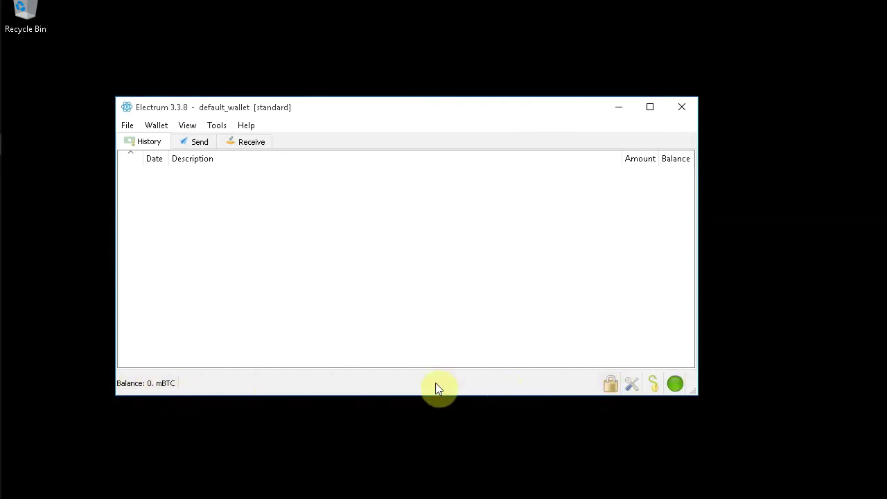
- Browse the Receive, History and Send tabs to see the receiving address
{"action": "left_click", "coordinate": [249, 145]}
{"action": "left_click", "coordinate": [145, 141]}
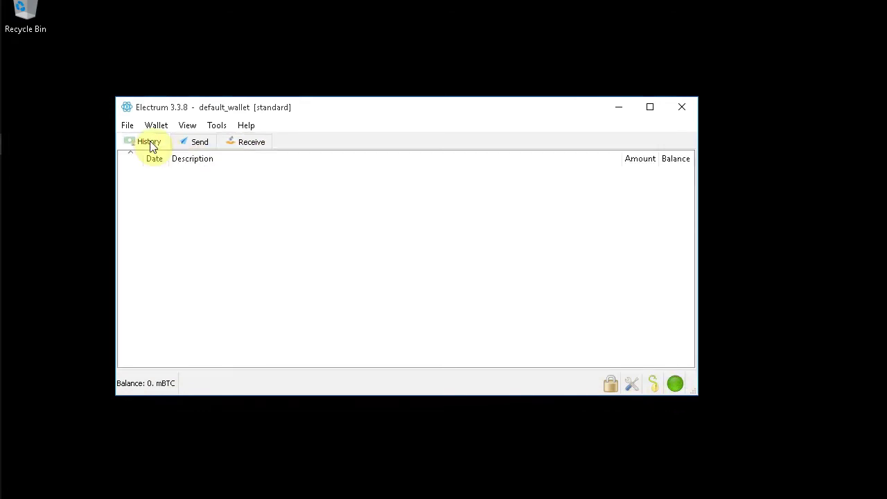
{"action": "left_click", "coordinate": [199, 143]}
{"action": "left_click", "coordinate": [243, 142]}
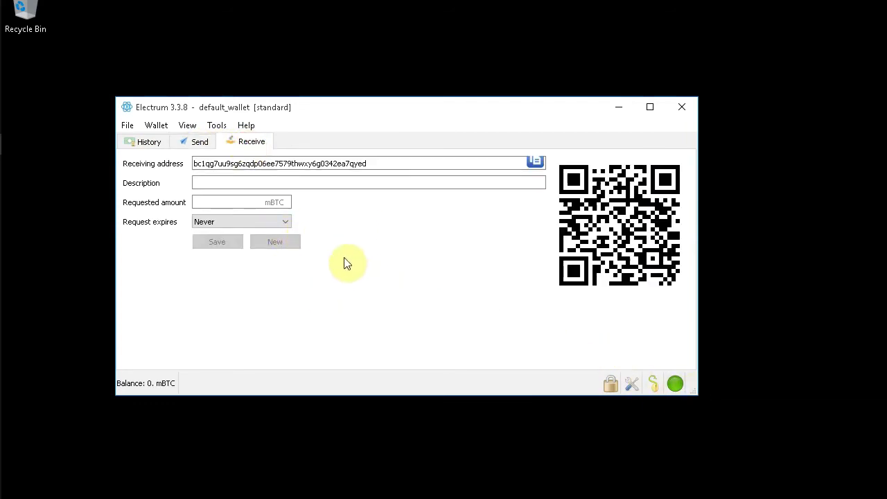
- Turn on View > Show Addresses and scroll through the Addresses list
{"action": "left_click", "coordinate": [187, 128]}
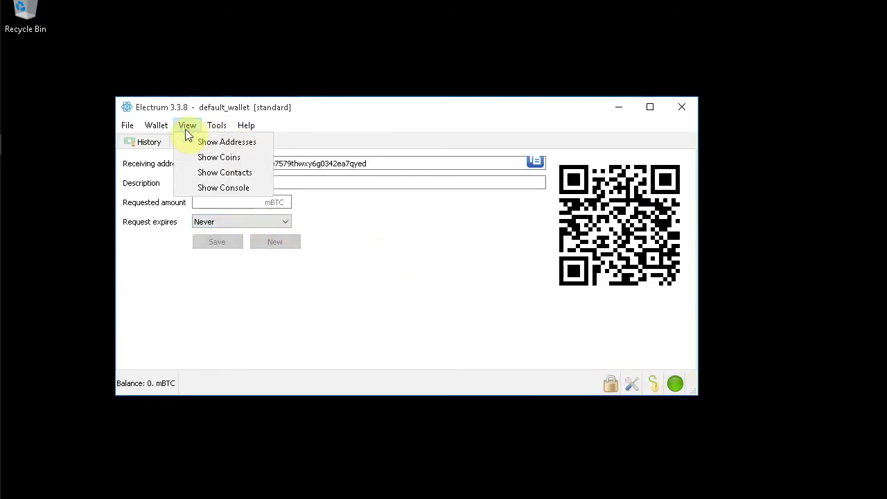
{"action": "left_click", "coordinate": [220, 141]}
{"action": "left_click", "coordinate": [316, 140]}
{"action": "scroll", "coordinate": [430, 252], "scroll_direction": "down", "scroll_amount": 3}
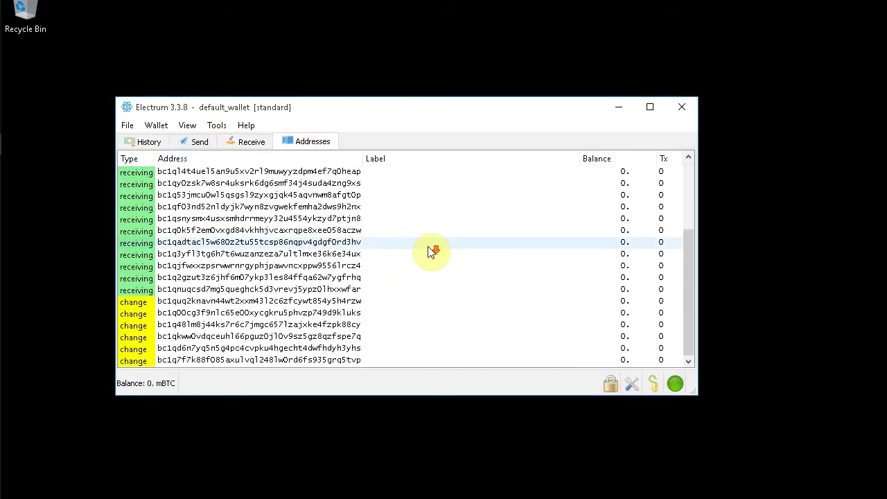
{"action": "scroll", "coordinate": [430, 252], "scroll_direction": "up", "scroll_amount": 3}
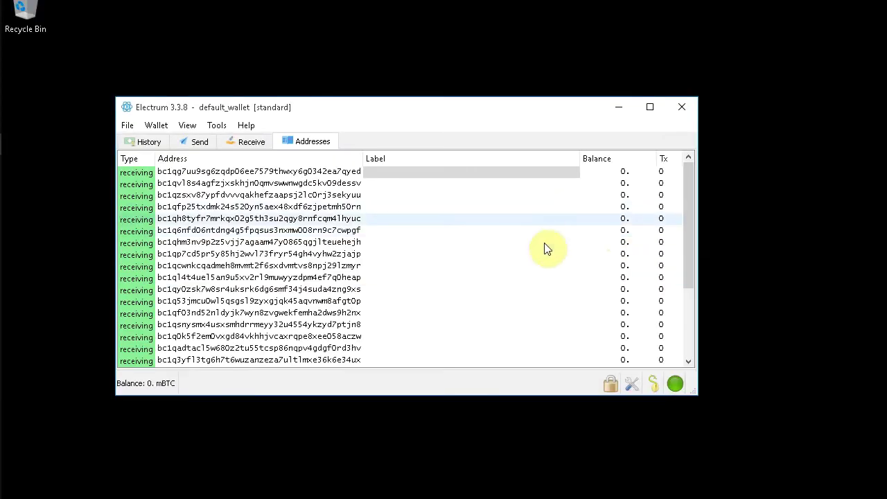
{"action": "scroll", "coordinate": [682, 244], "scroll_direction": "down", "scroll_amount": 3}
{"action": "scroll", "coordinate": [658, 286], "scroll_direction": "up", "scroll_amount": 3}
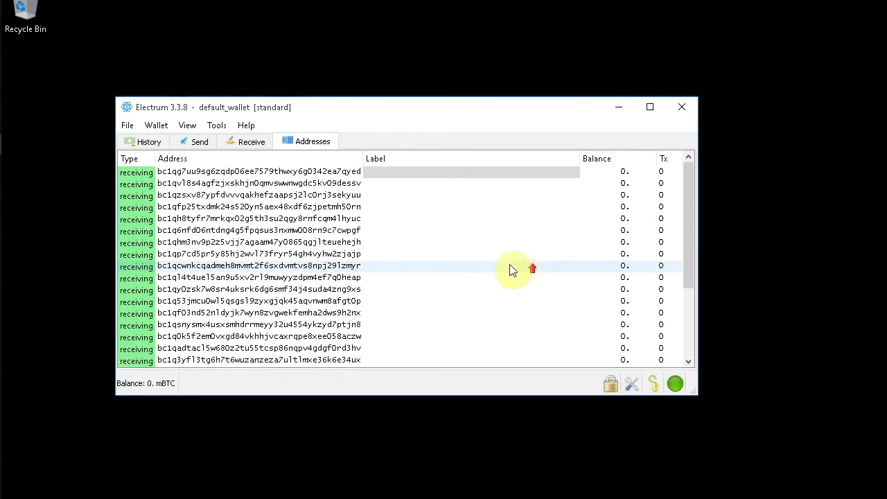
- Revisit the Receive and Send tabs, then return to History
{"action": "left_click", "coordinate": [252, 142]}
{"action": "left_click", "coordinate": [202, 143]}
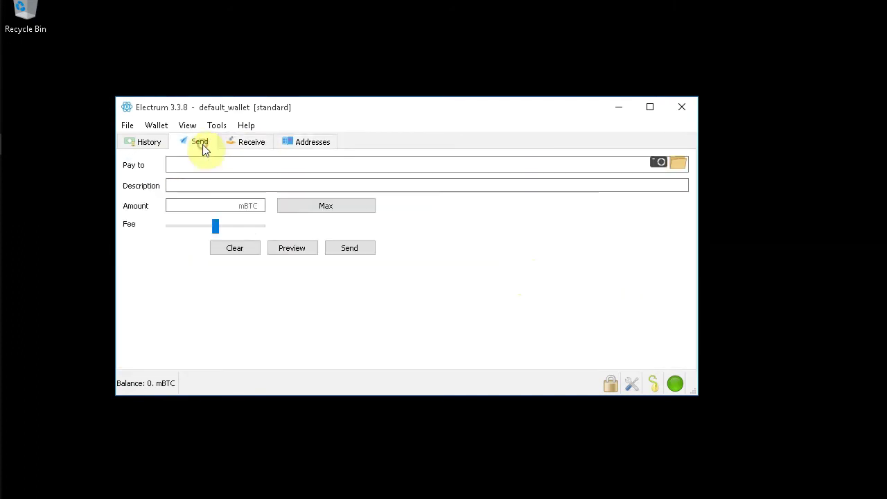
{"action": "left_click", "coordinate": [279, 182]}
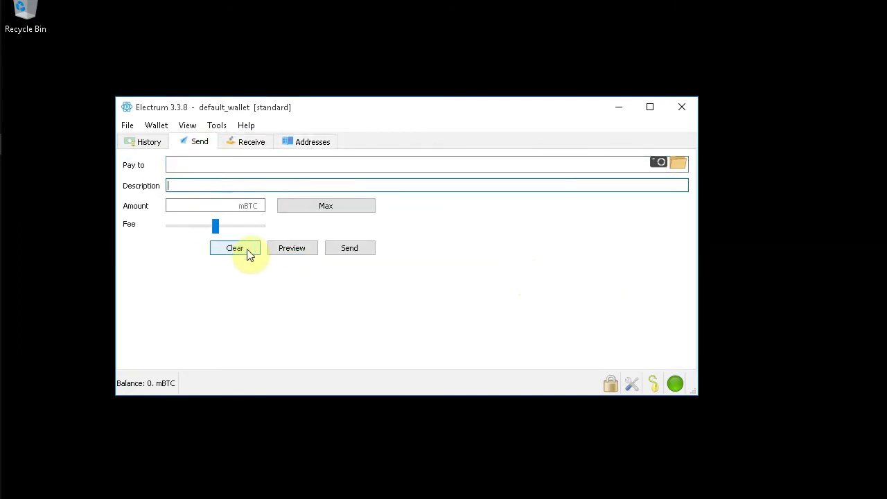
{"action": "left_click", "coordinate": [147, 142]}
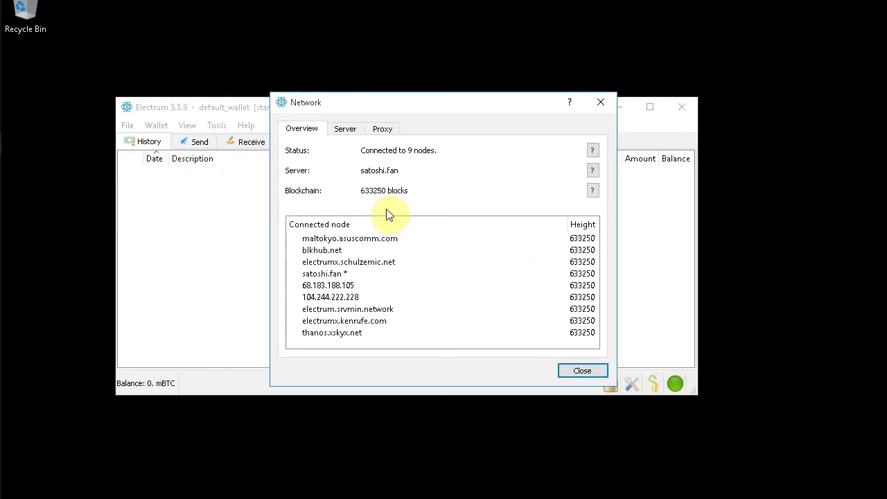
- Check the network server and proxy settings, cancel the seed prompt, and view transaction preferences
{"action": "left_click", "coordinate": [350, 131]}
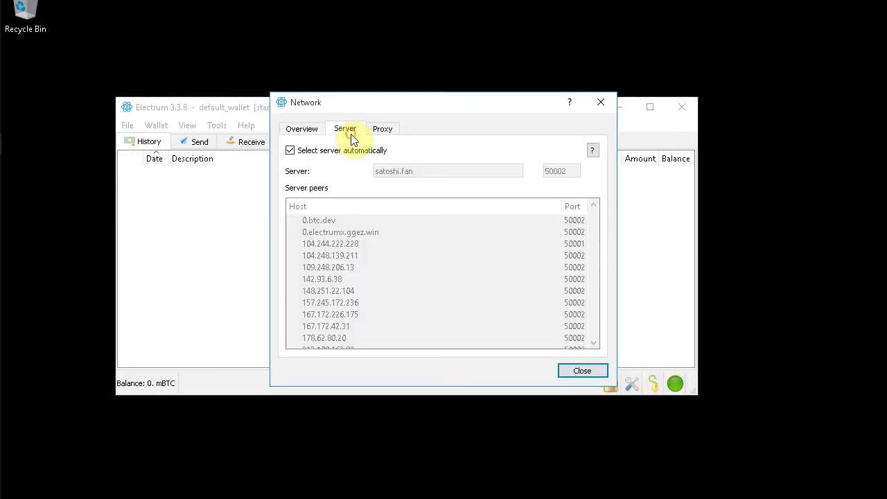
{"action": "left_click", "coordinate": [385, 131]}
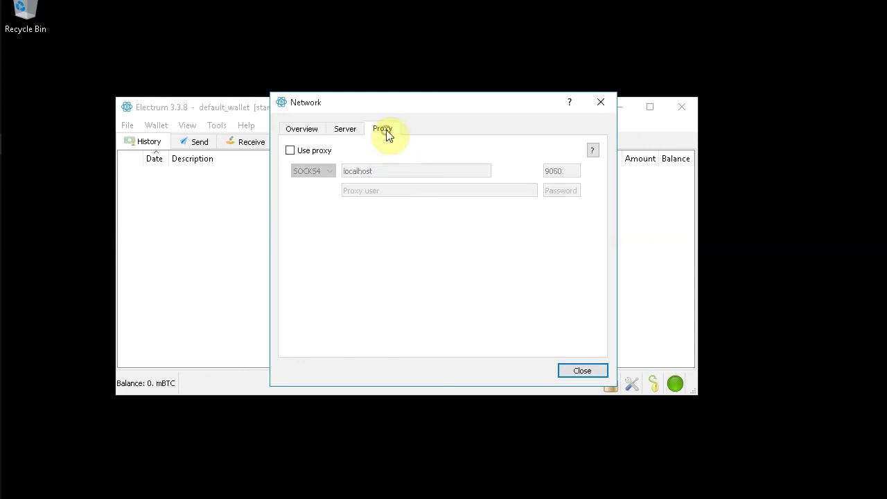
{"action": "left_click", "coordinate": [591, 370]}
{"action": "left_click", "coordinate": [653, 384]}
{"action": "left_click", "coordinate": [391, 273]}
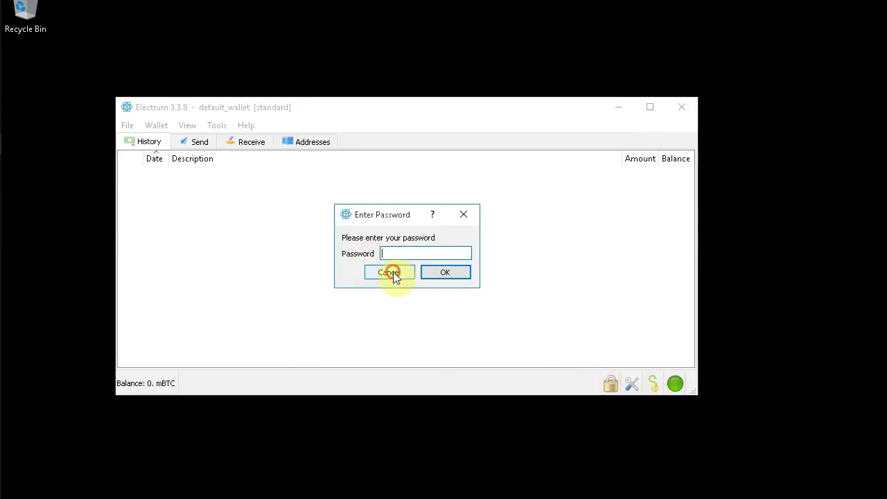
{"action": "left_click", "coordinate": [630, 384]}
{"action": "left_click", "coordinate": [370, 176]}
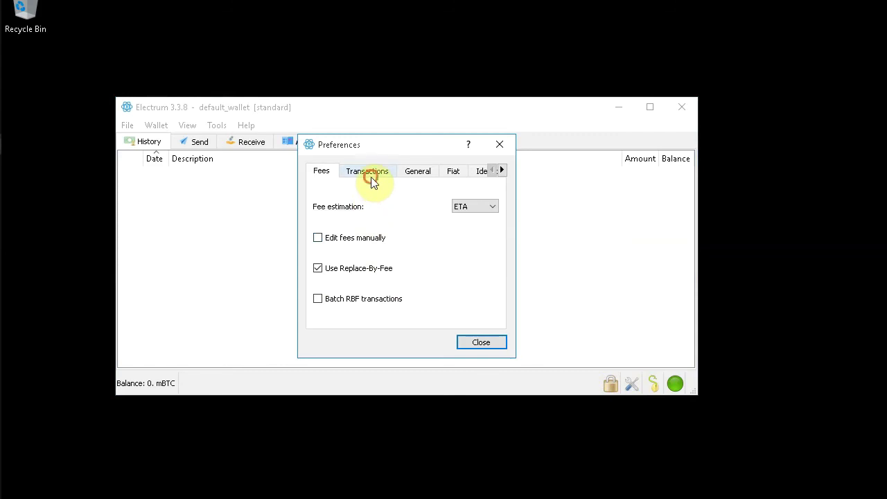
- Set the base unit to BTC in General preferences and close the dialog
{"action": "left_click", "coordinate": [419, 173]}
{"action": "left_click", "coordinate": [434, 229]}
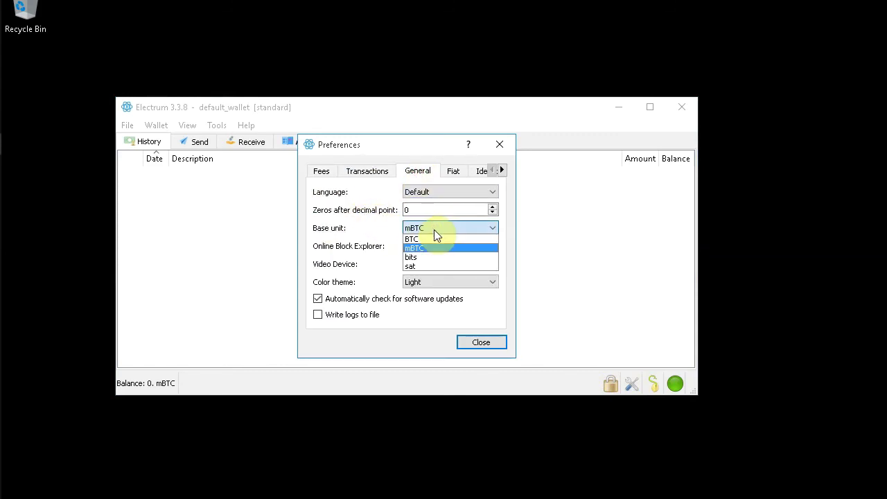
{"action": "left_click", "coordinate": [434, 238]}
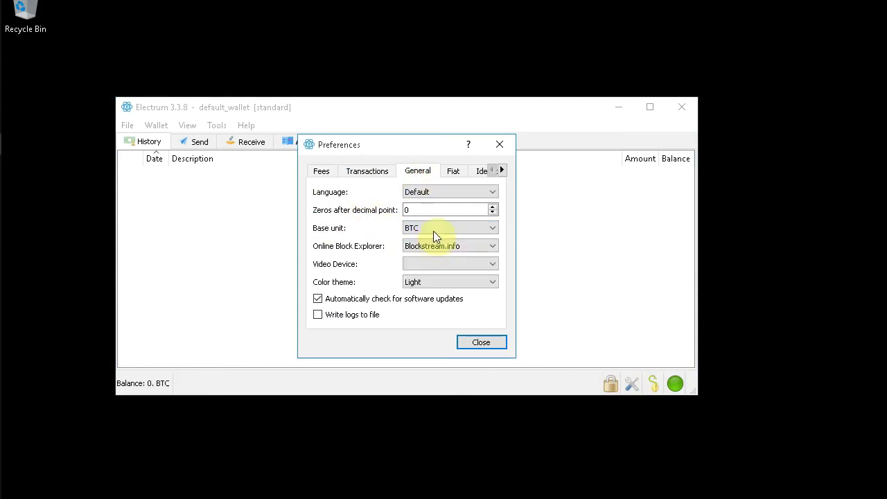
{"action": "left_click", "coordinate": [476, 343]}
- Look through the Fiat, Identity and Transactions preference sections, then close Preferences
{"action": "left_click", "coordinate": [636, 383]}
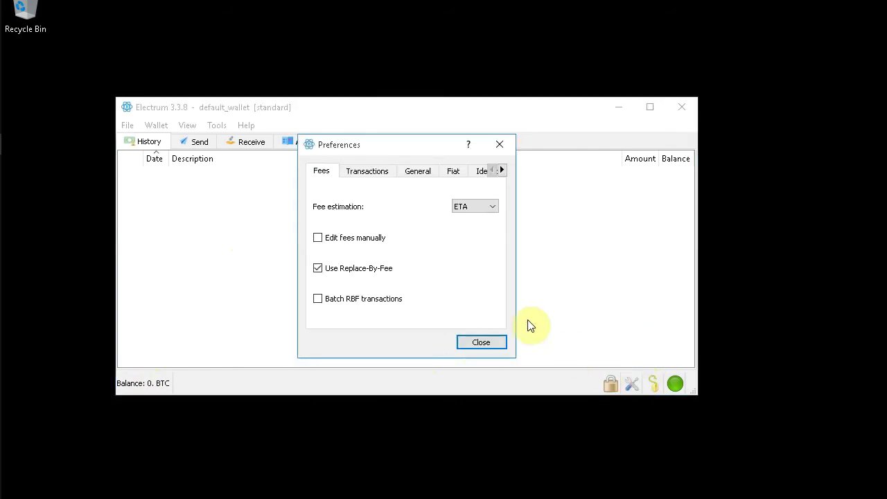
{"action": "left_click", "coordinate": [431, 171]}
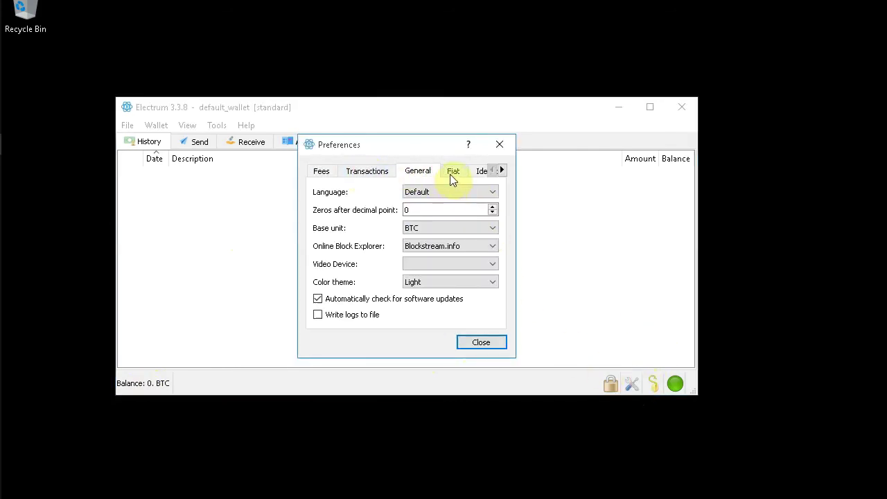
{"action": "left_click", "coordinate": [451, 176]}
{"action": "left_click", "coordinate": [501, 171]}
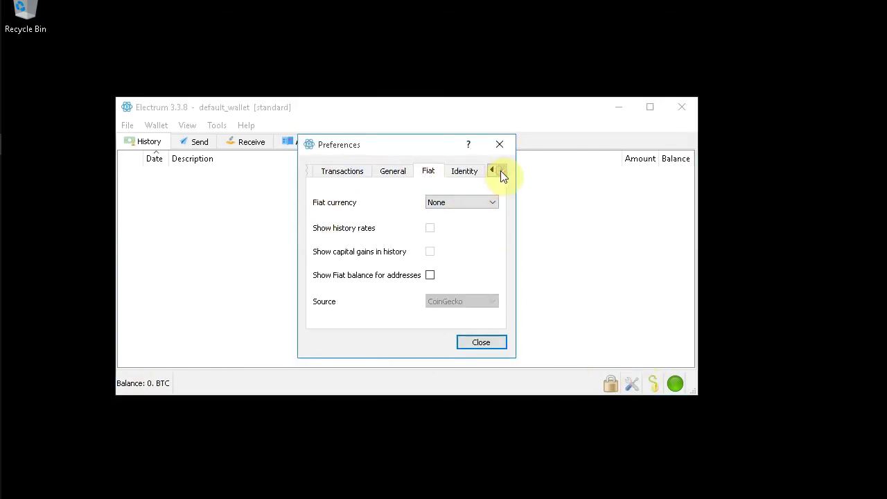
{"action": "left_click", "coordinate": [464, 173]}
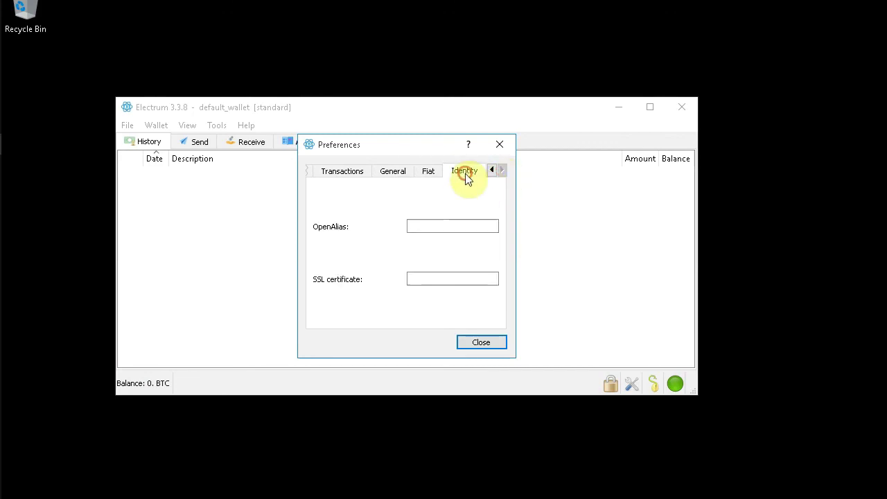
{"action": "left_click", "coordinate": [430, 178]}
{"action": "left_click", "coordinate": [347, 179]}
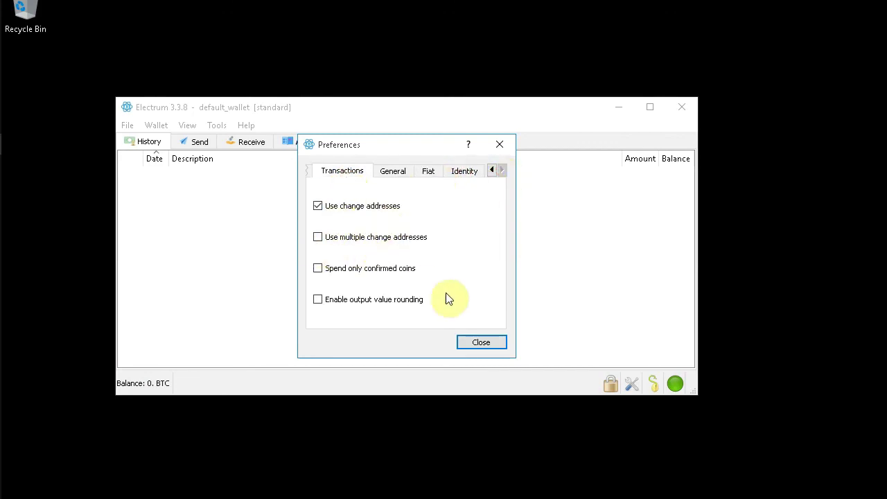
{"action": "left_click", "coordinate": [482, 342]}
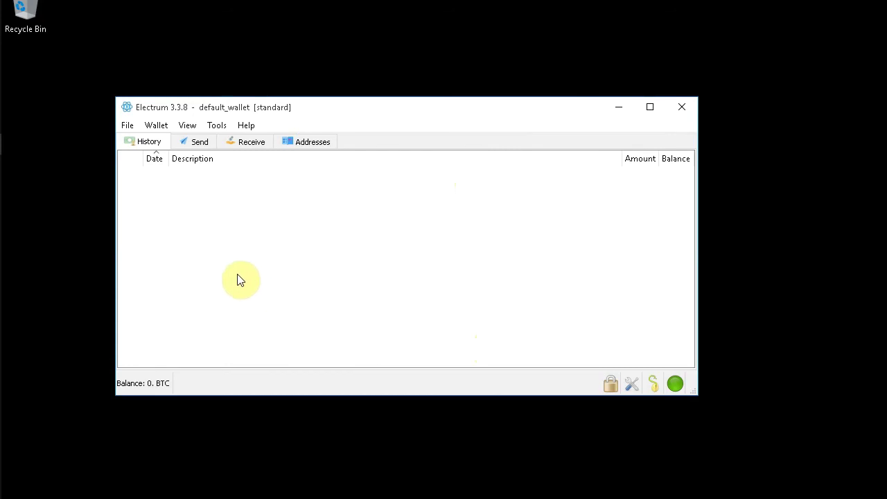
{"action": "key", "text": "alt"}
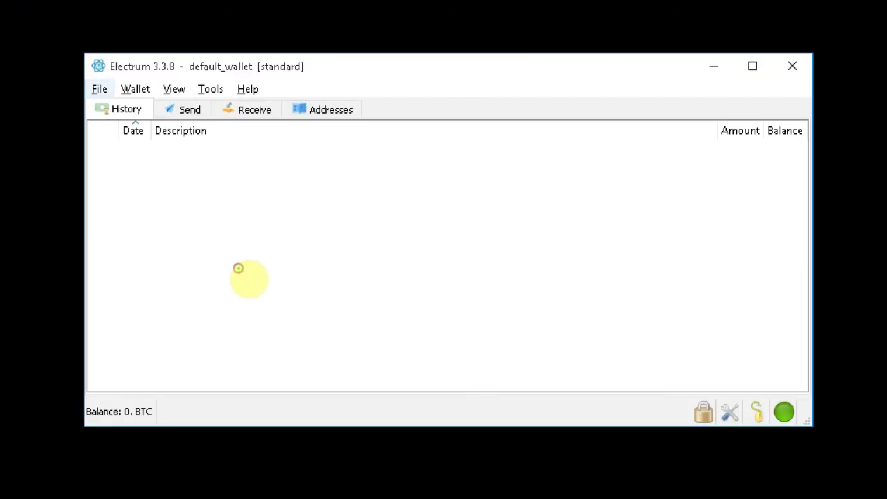